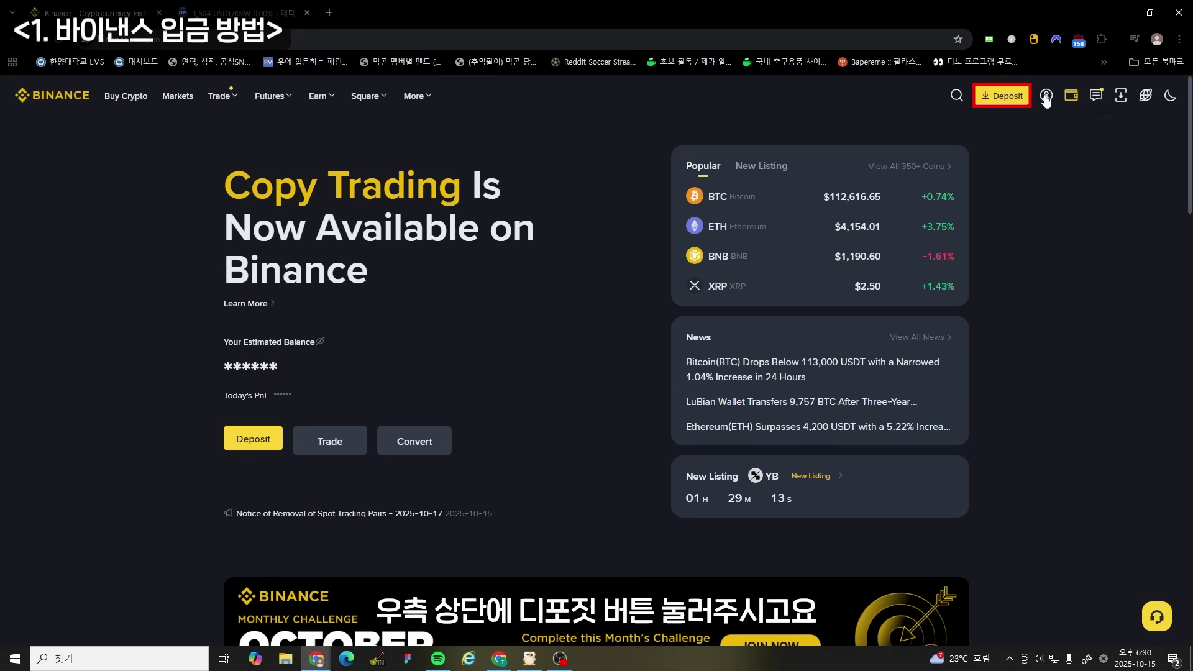
- Open the crypto deposit page, choose USDT on the TRX (TRC20) network, and copy the deposit address
click(1001, 95)
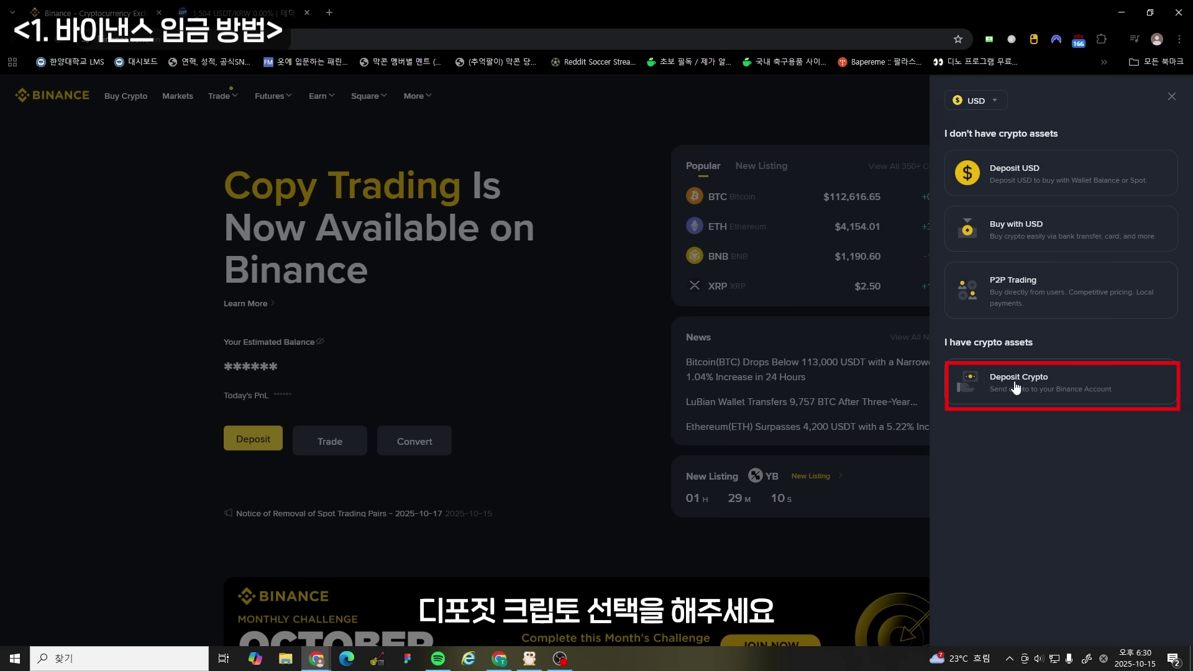
click(1015, 386)
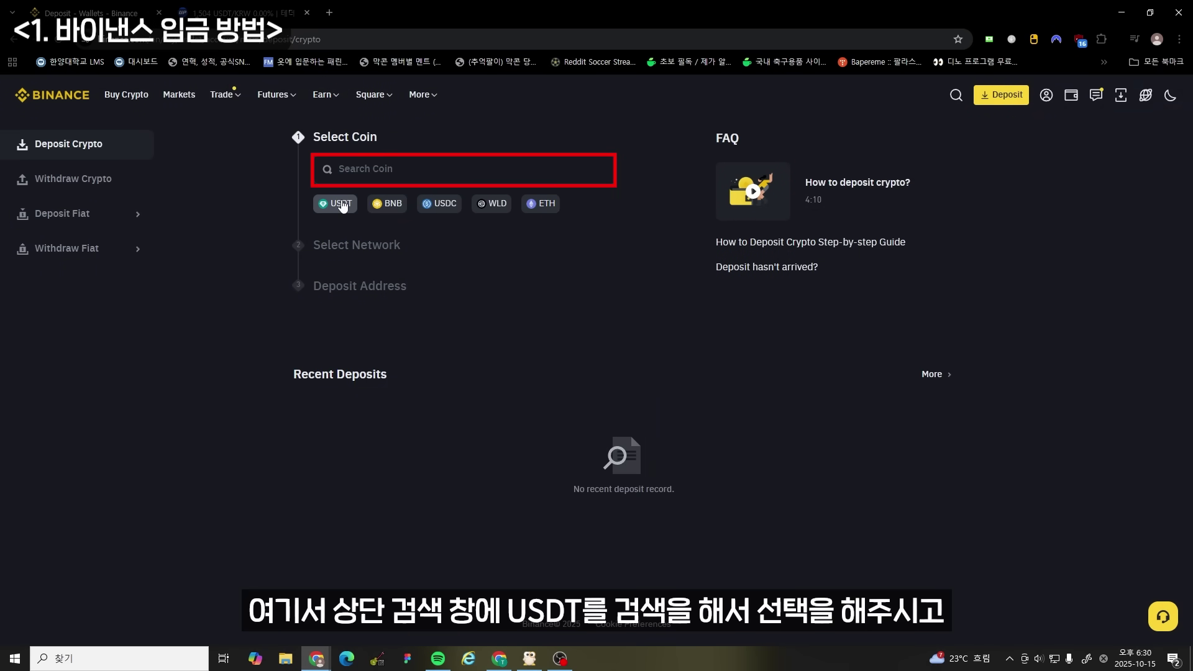
click(341, 205)
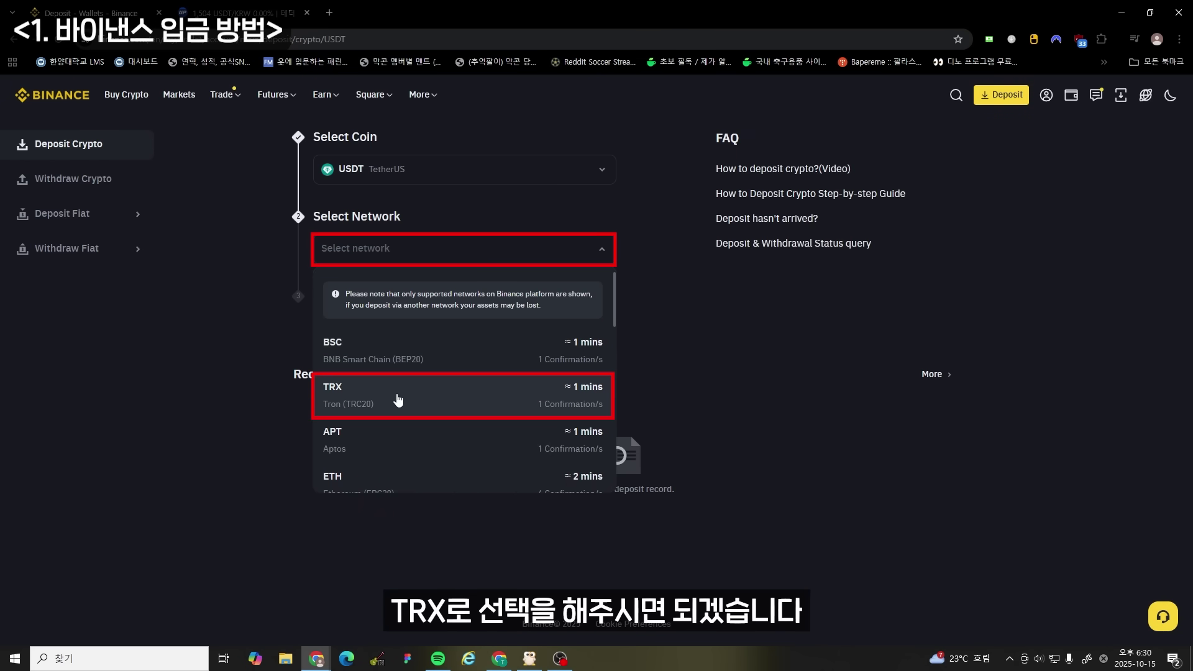
click(398, 399)
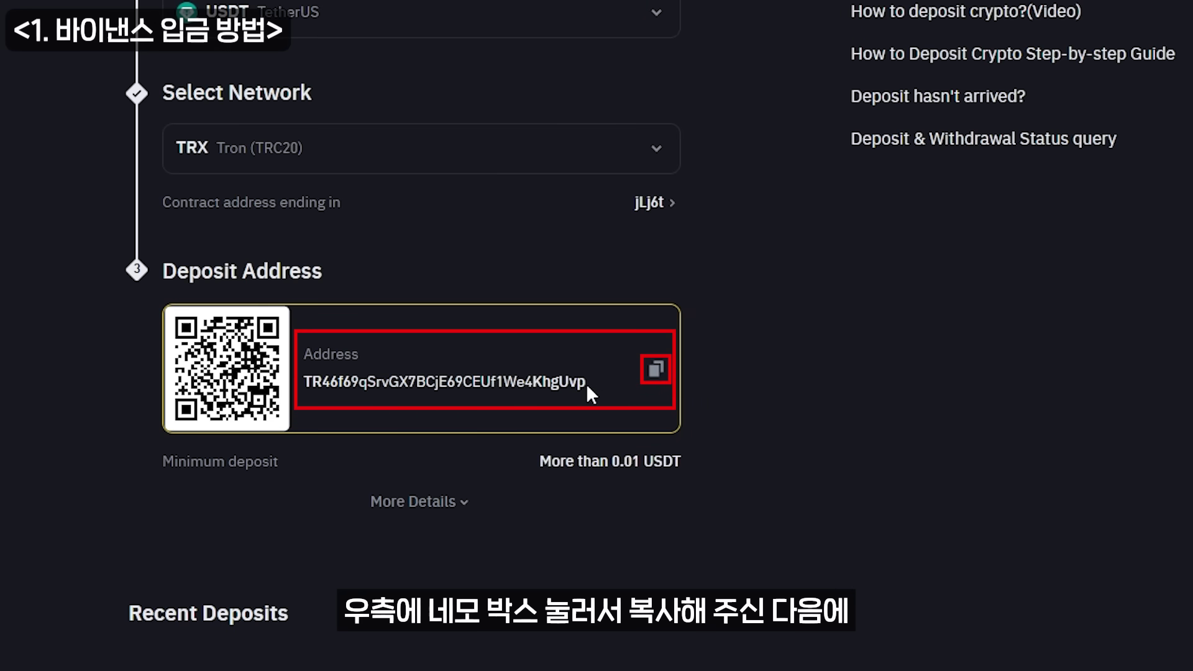
click(655, 371)
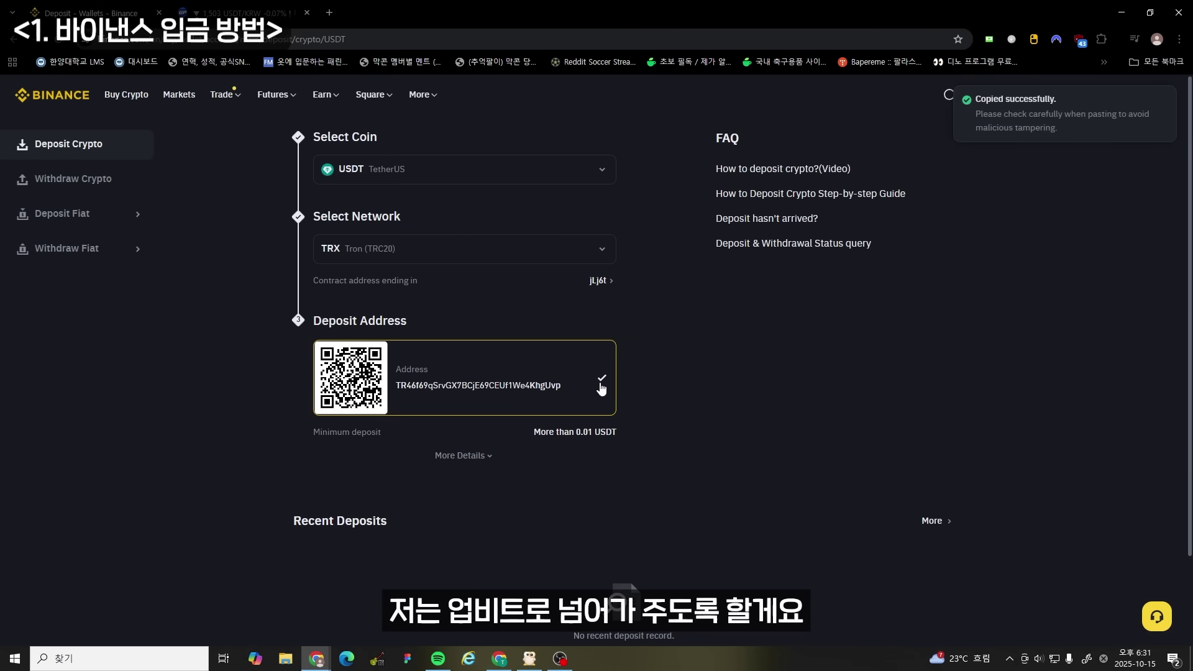
- Switch to Upbit, search for "usdt", and view the buy order form of the 테더 USDT/KRW market
key(ctrl+Tab)
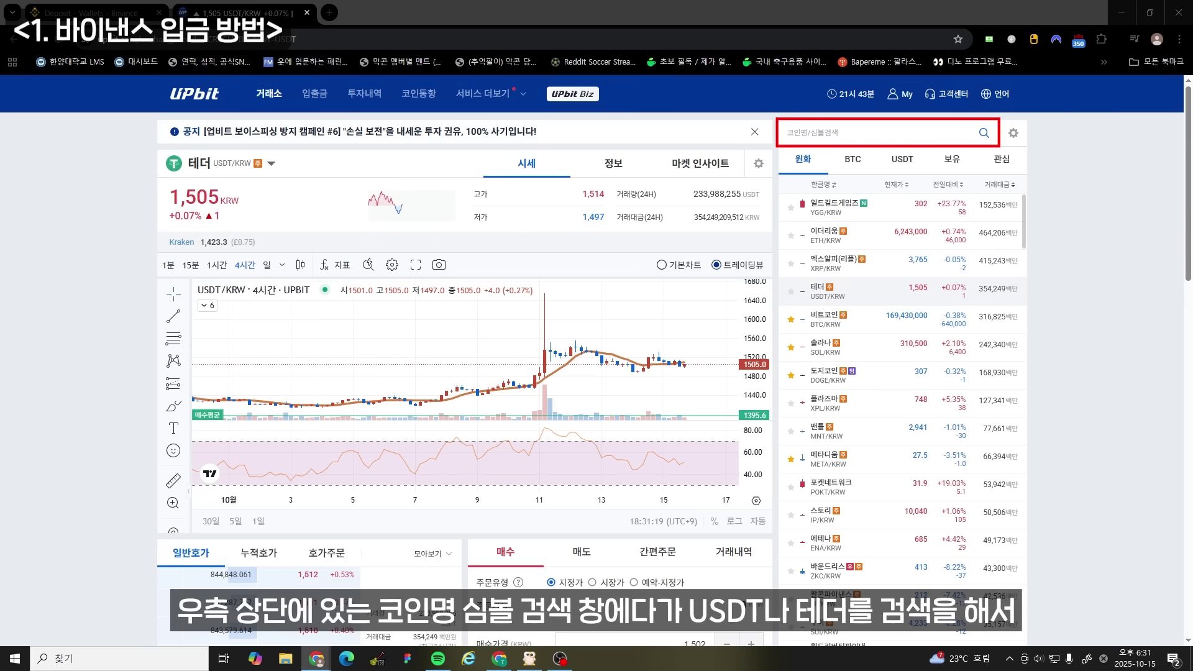
click(819, 132)
text(usdt)
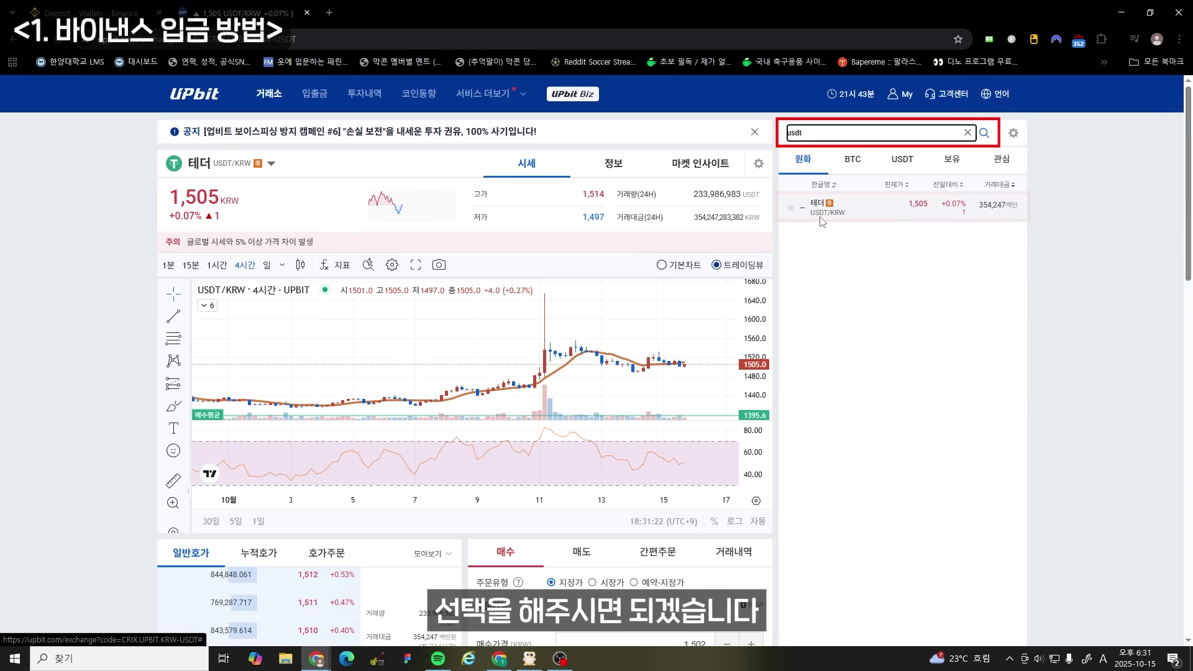
click(845, 208)
scroll(844, 211, down, 5)
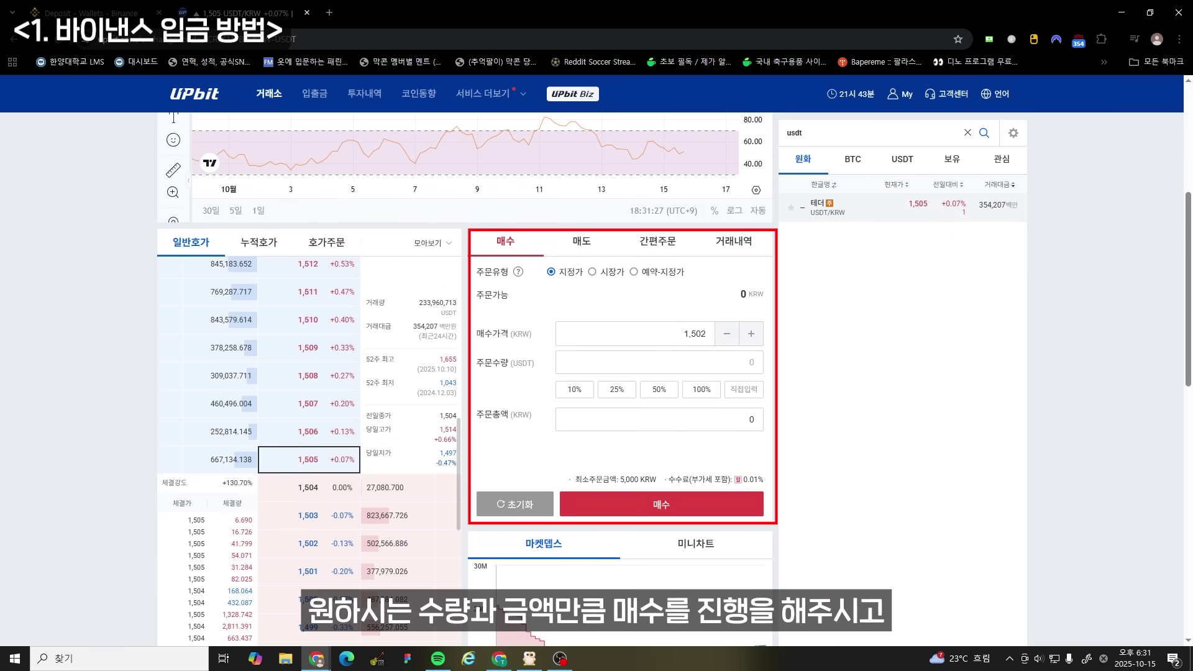
- Open the withdrawal form for 테더 (USDT) in the deposits and withdrawals area
click(316, 96)
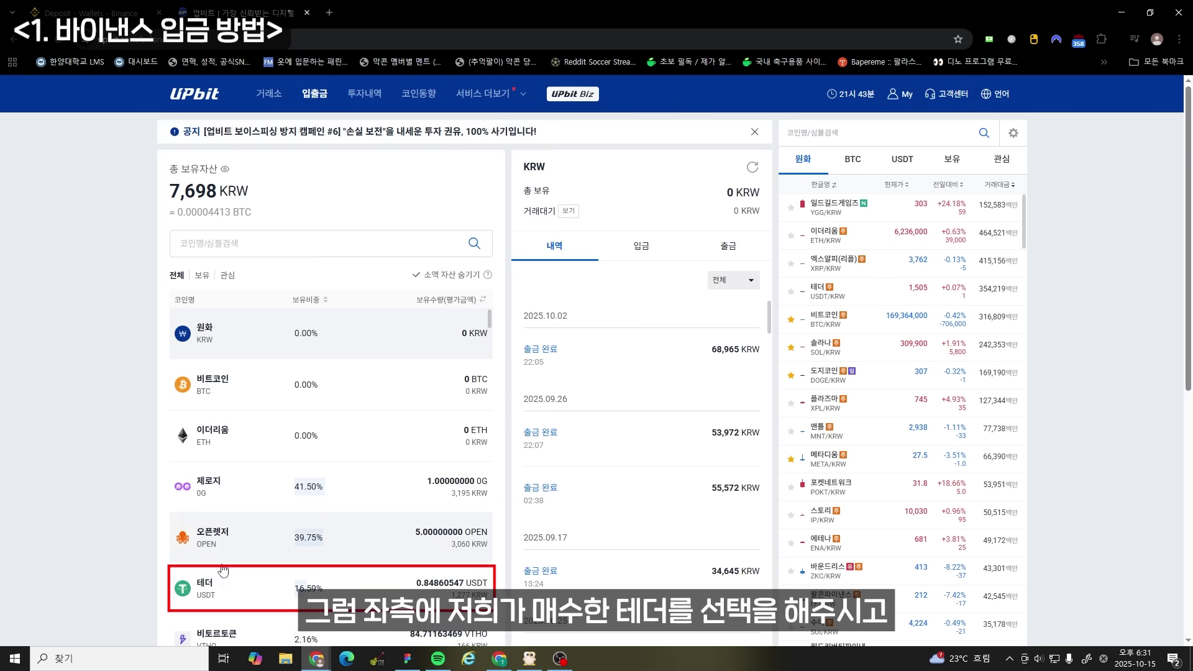
click(229, 593)
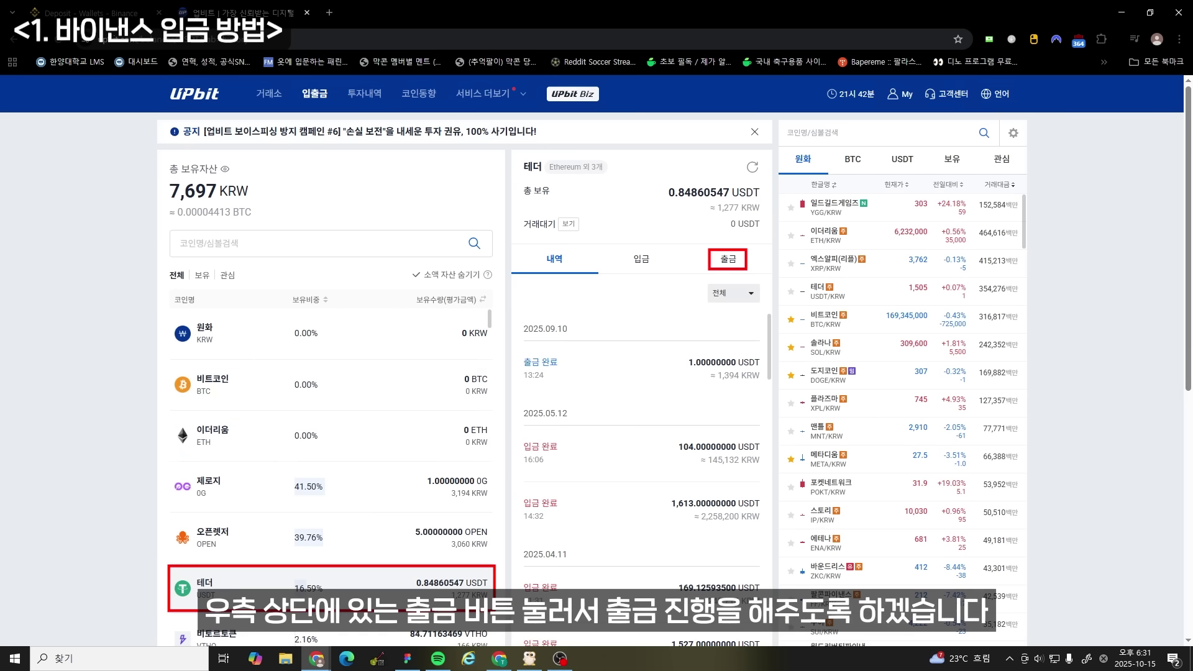
key(alt+Tab)
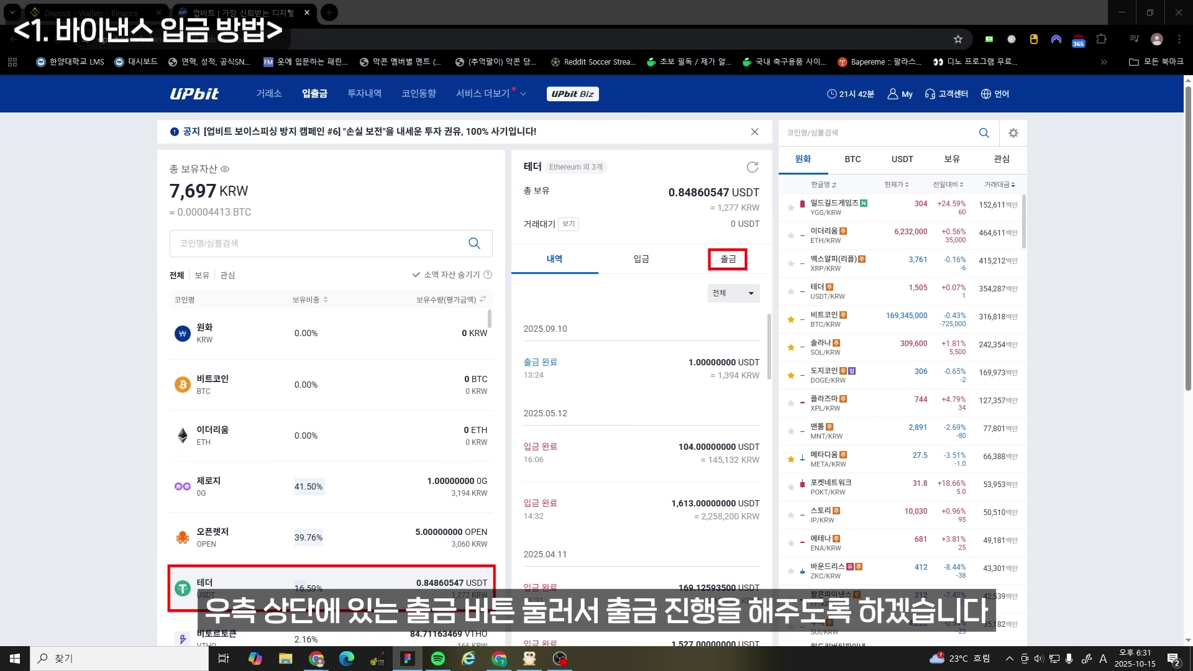
click(769, 264)
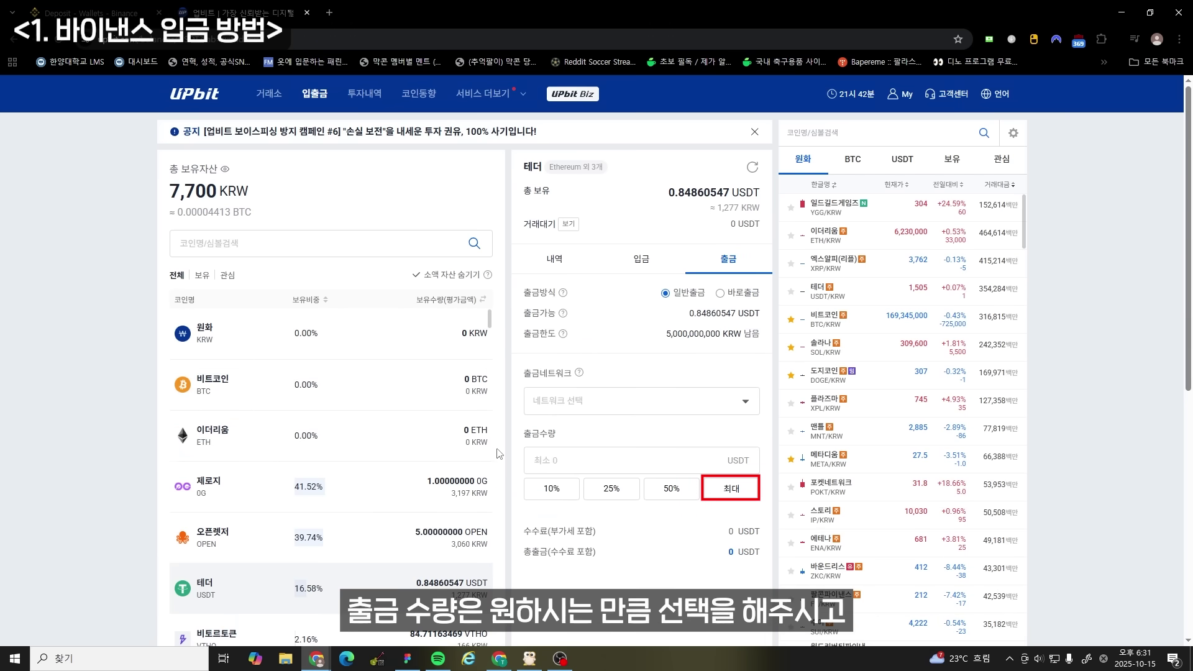
- Set the USDT withdrawal amount to the maximum and the network to Tron, and proceed with the withdrawal request
click(731, 489)
scroll(640, 435, down, 1)
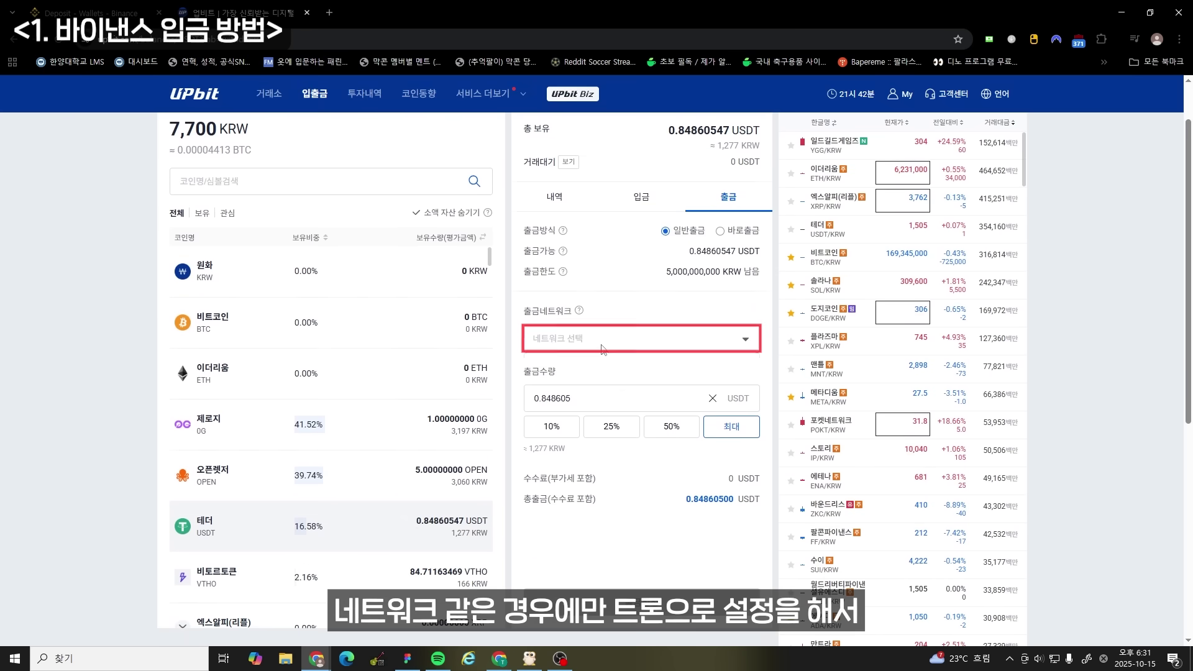
click(640, 338)
click(564, 489)
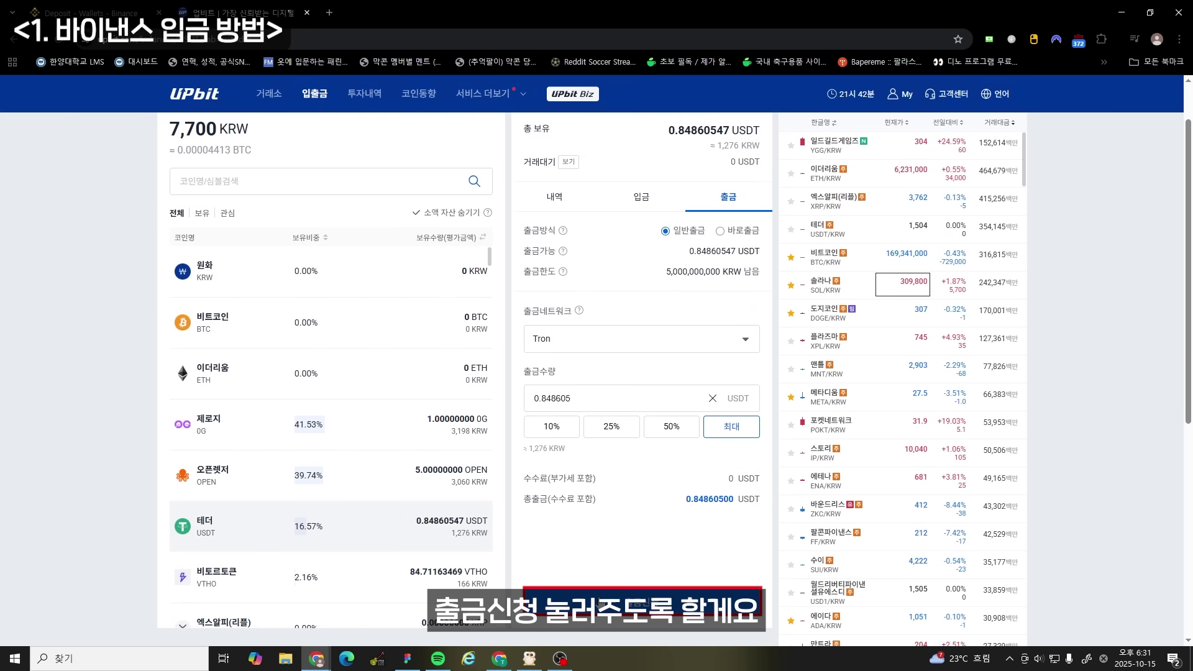
click(641, 602)
click(678, 442)
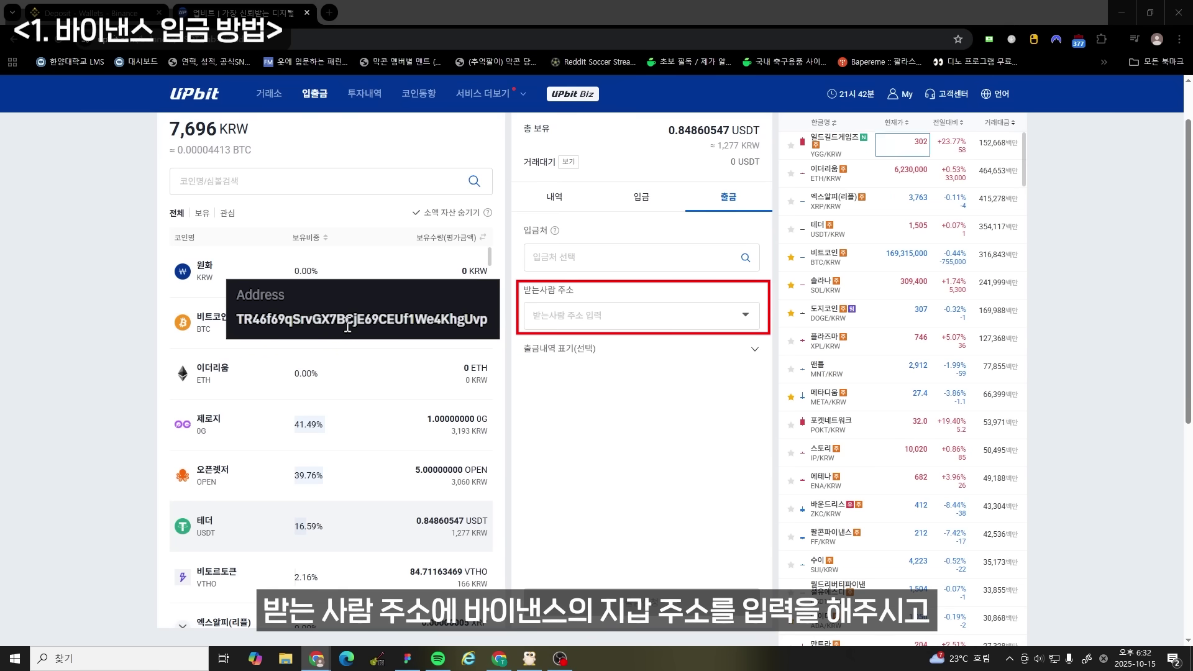
- Fill in the recipient address with the Binance deposit address and set the deposit destination to 바이낸스
click(621, 315)
key(ctrl+v)
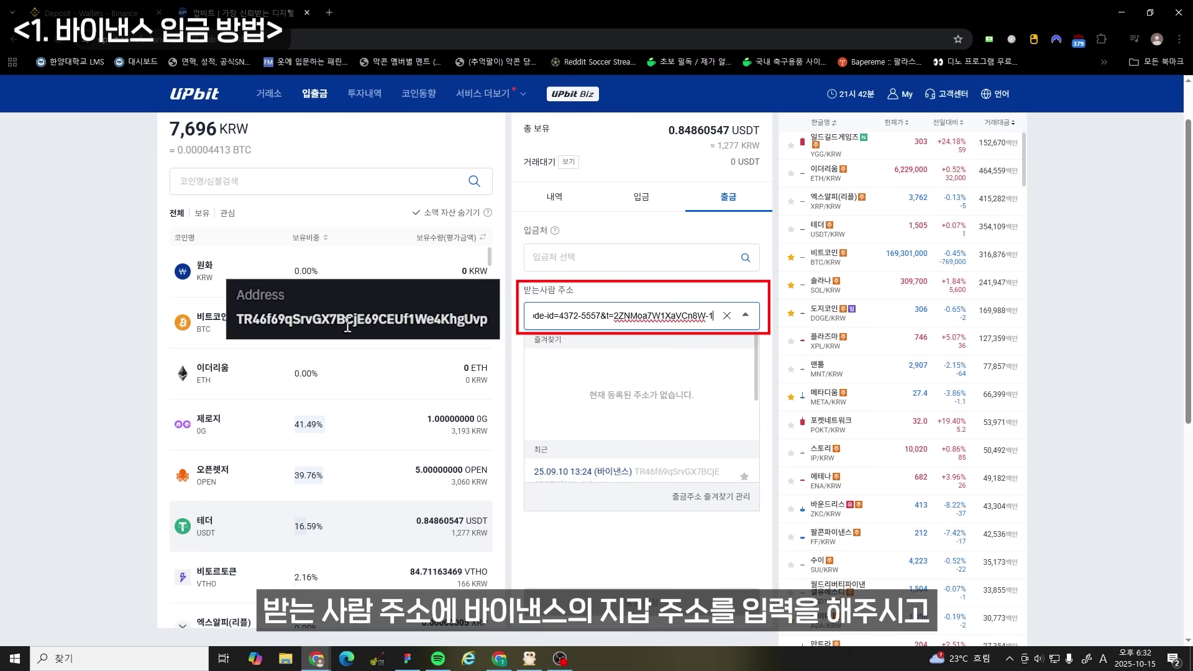
click(584, 257)
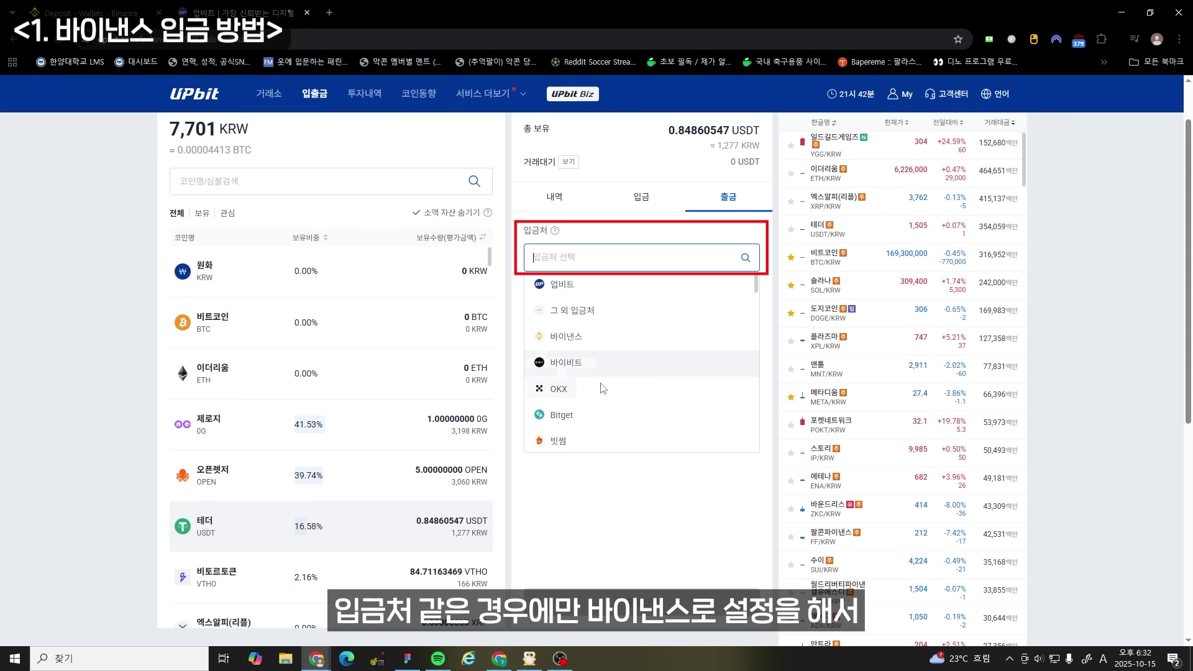
click(585, 339)
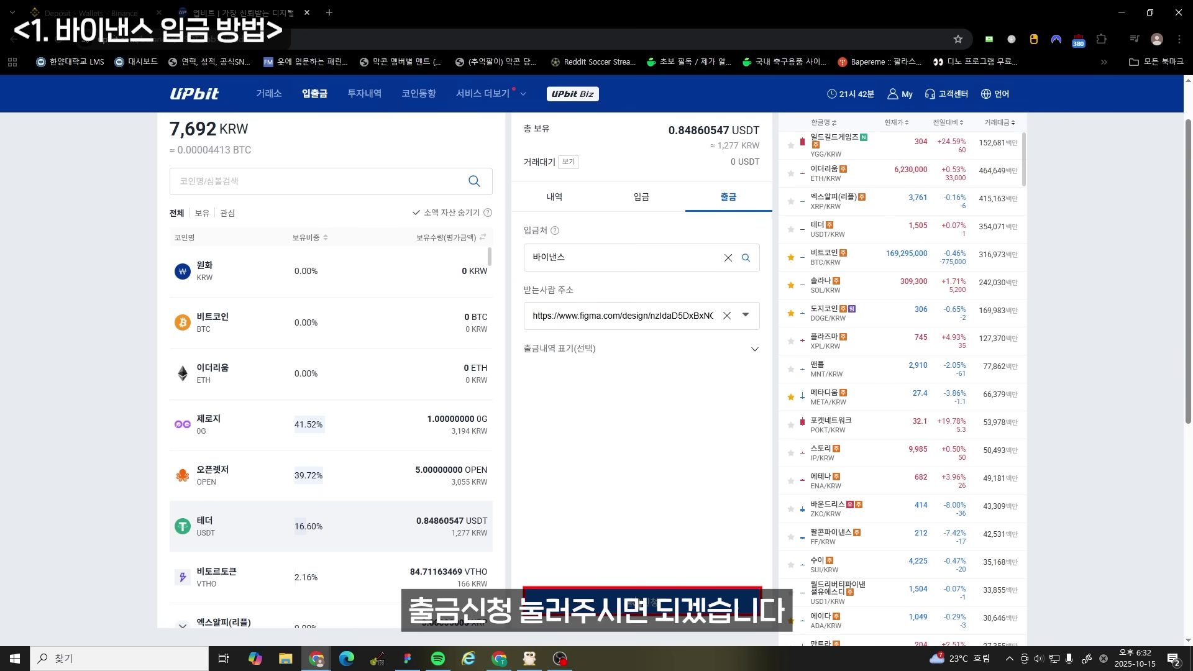
- Submit the USDT withdrawal request and start the two-channel authentication
click(642, 601)
click(675, 500)
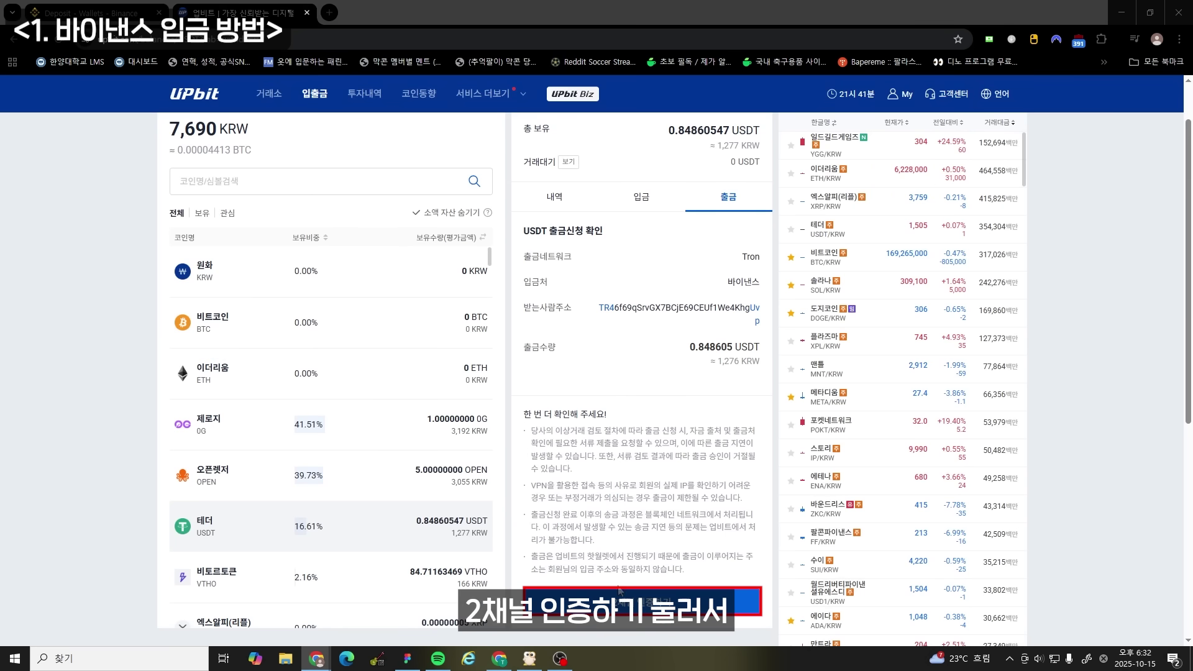
click(619, 591)
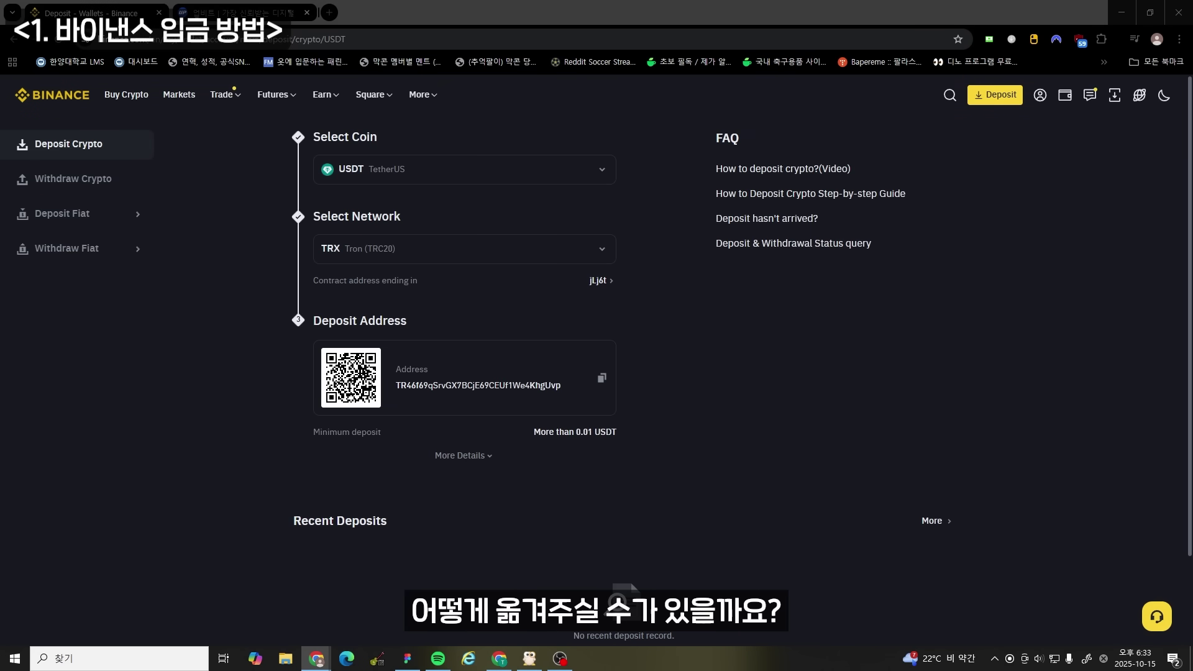
- Go to Binance USDⓈ-M Futures and set up a maximum-amount USDT transfer from Fiat and Spot to USDⓈ-M Futures
mouse_move(285, 100)
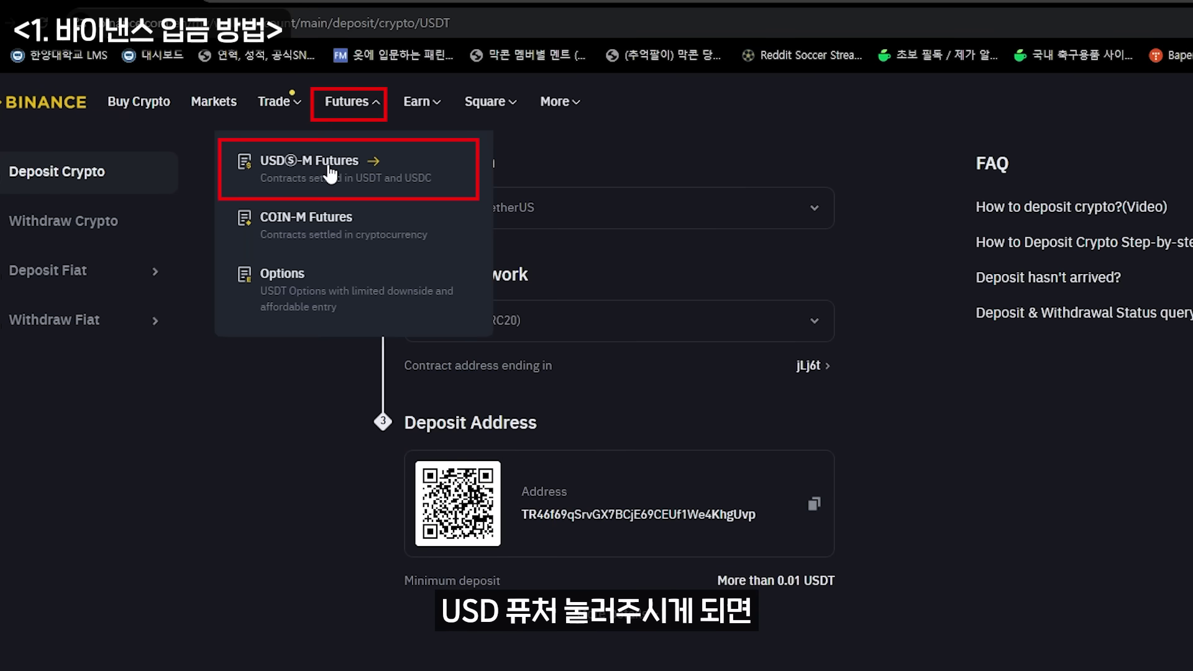
click(331, 174)
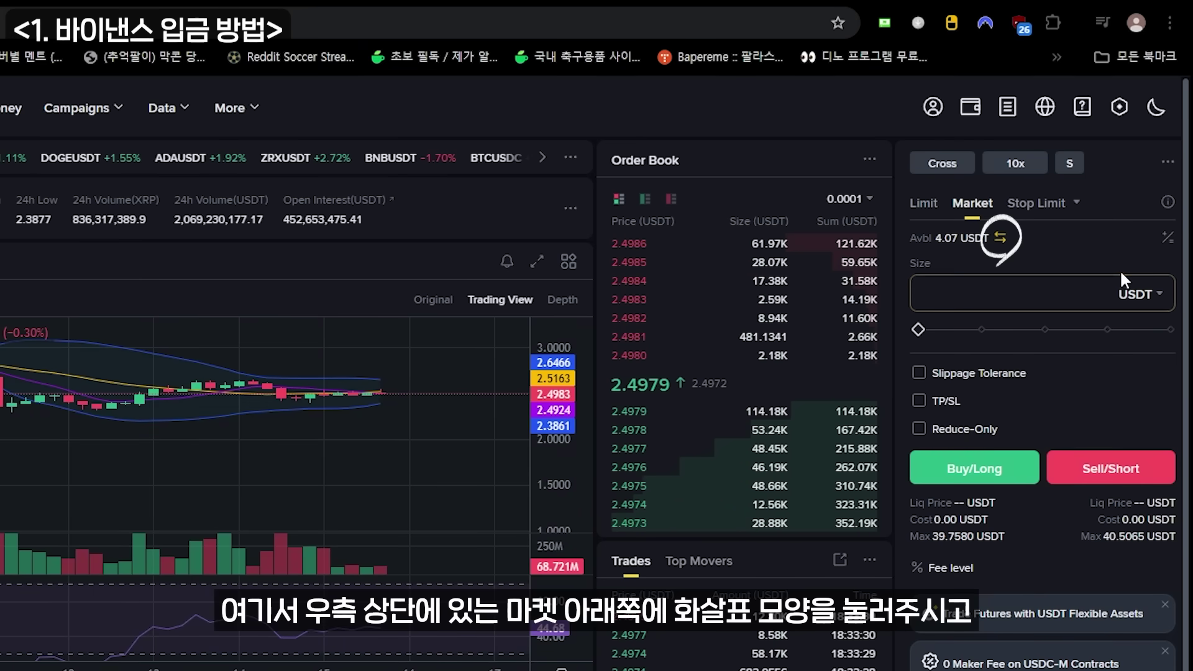
click(1000, 237)
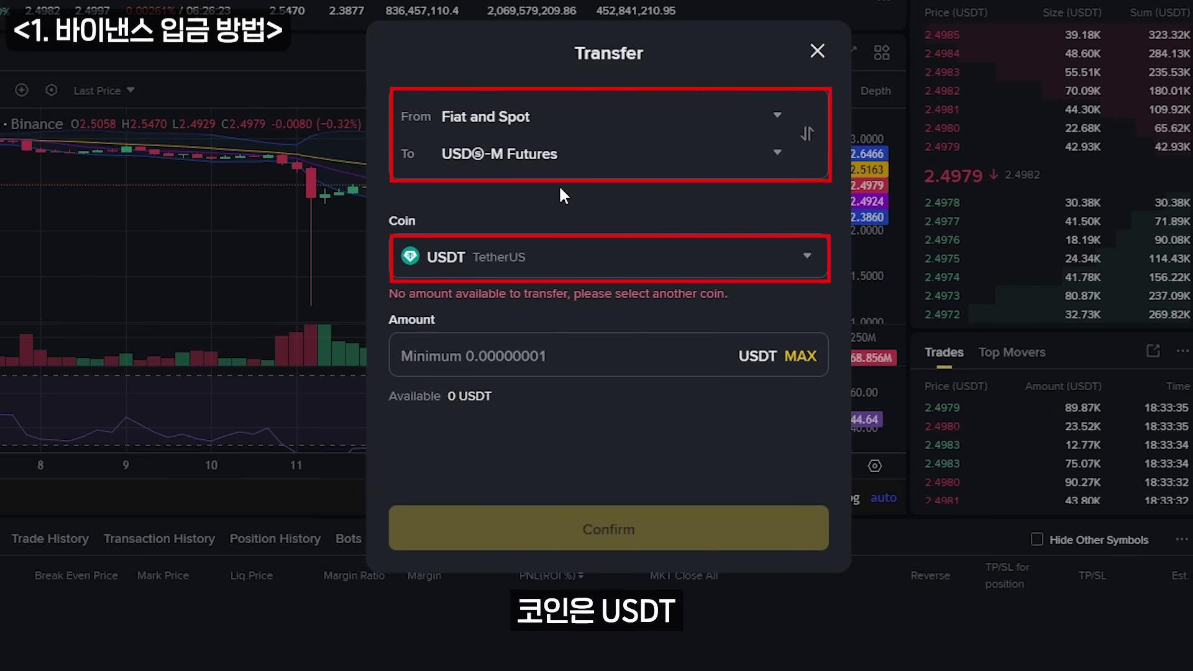
click(796, 356)
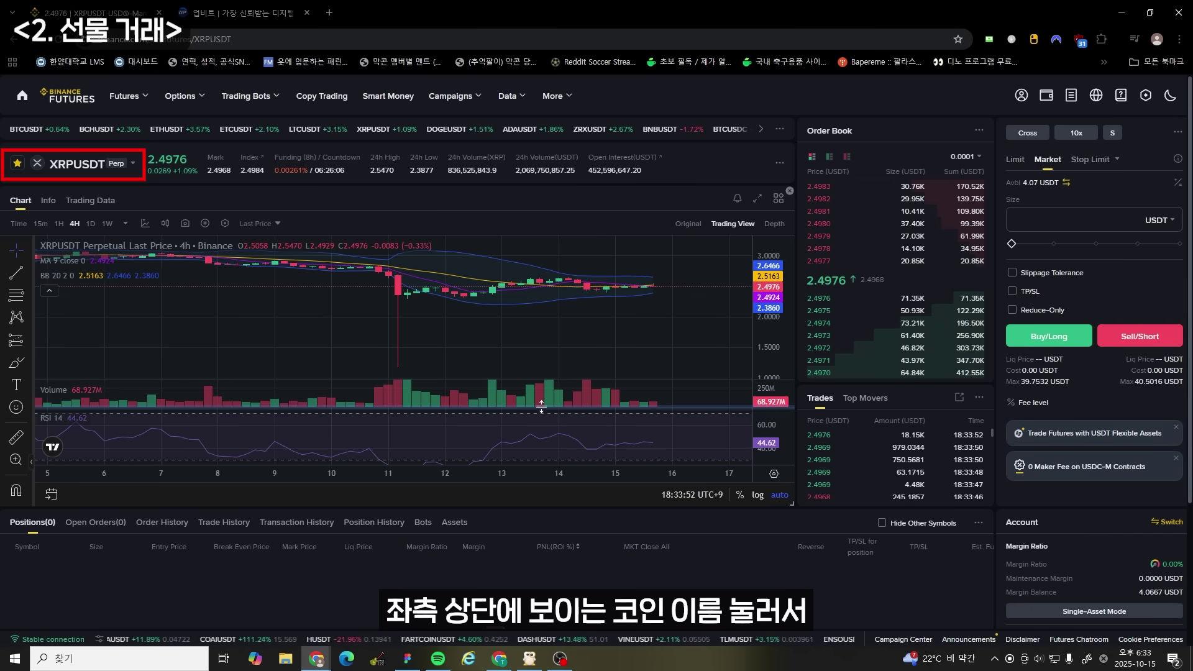
- Select the XRPUSDT perpetual contract and review its margin mode and leverage settings
click(77, 164)
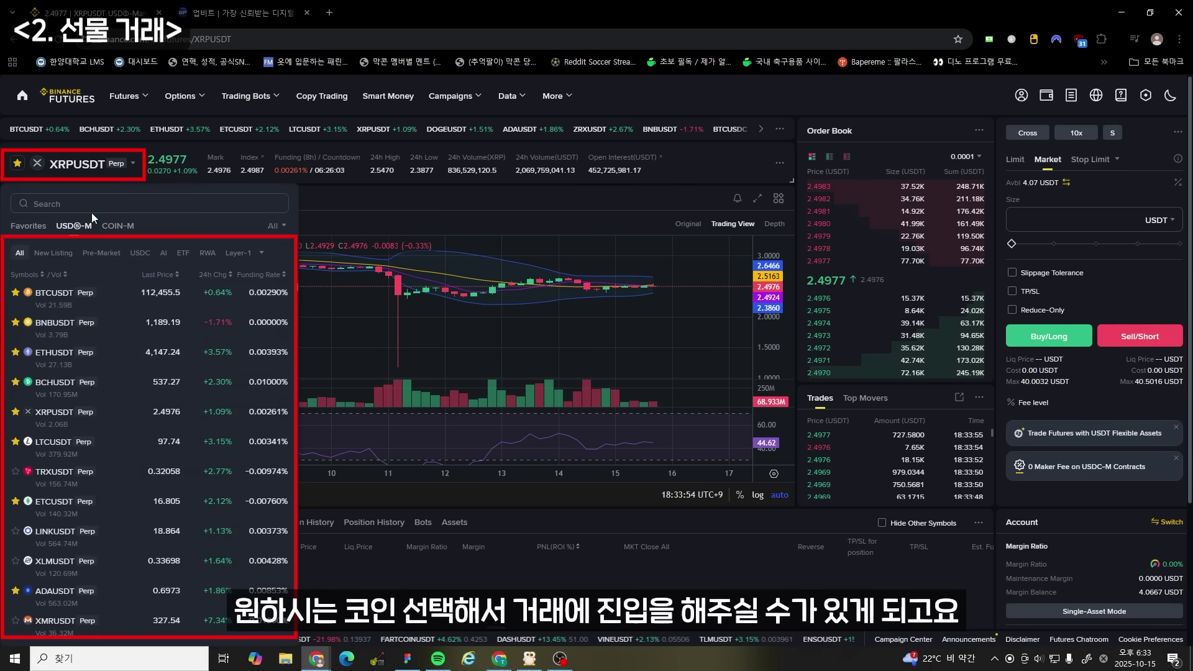
click(99, 417)
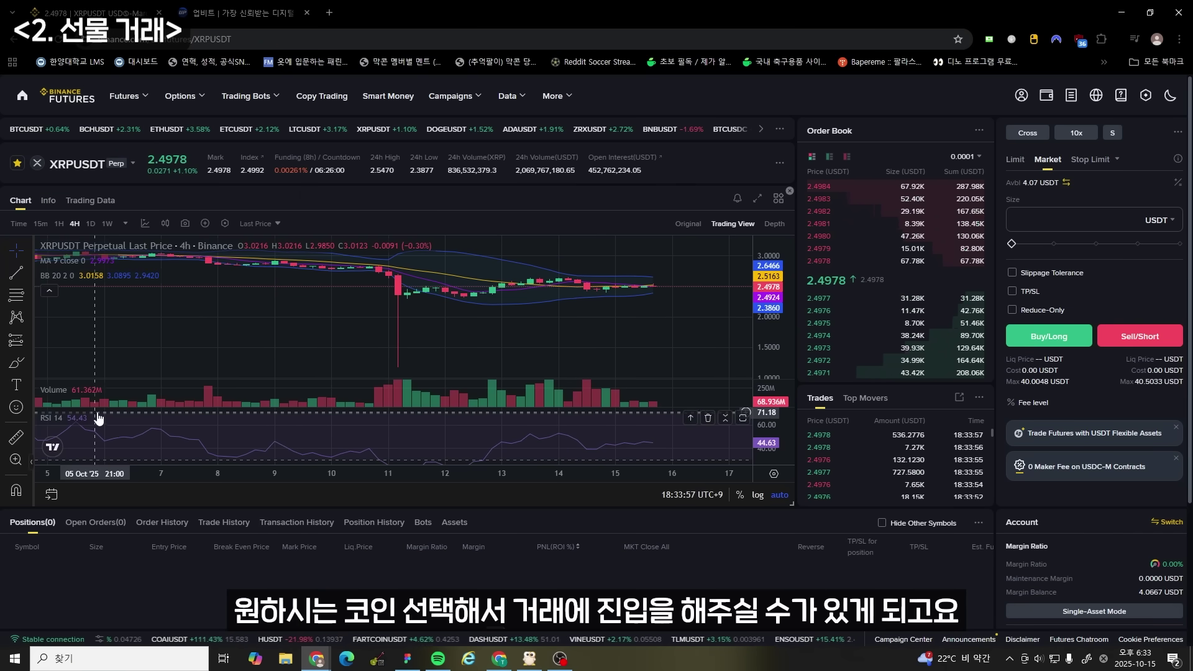
click(1029, 134)
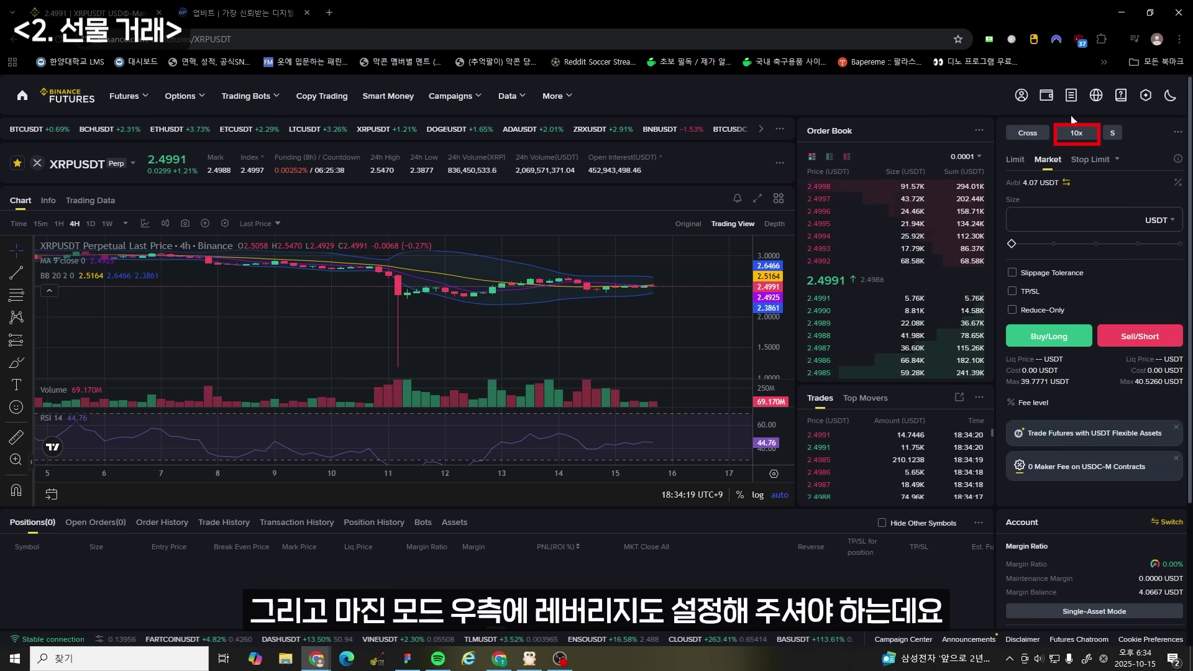
mouse_move(1070, 95)
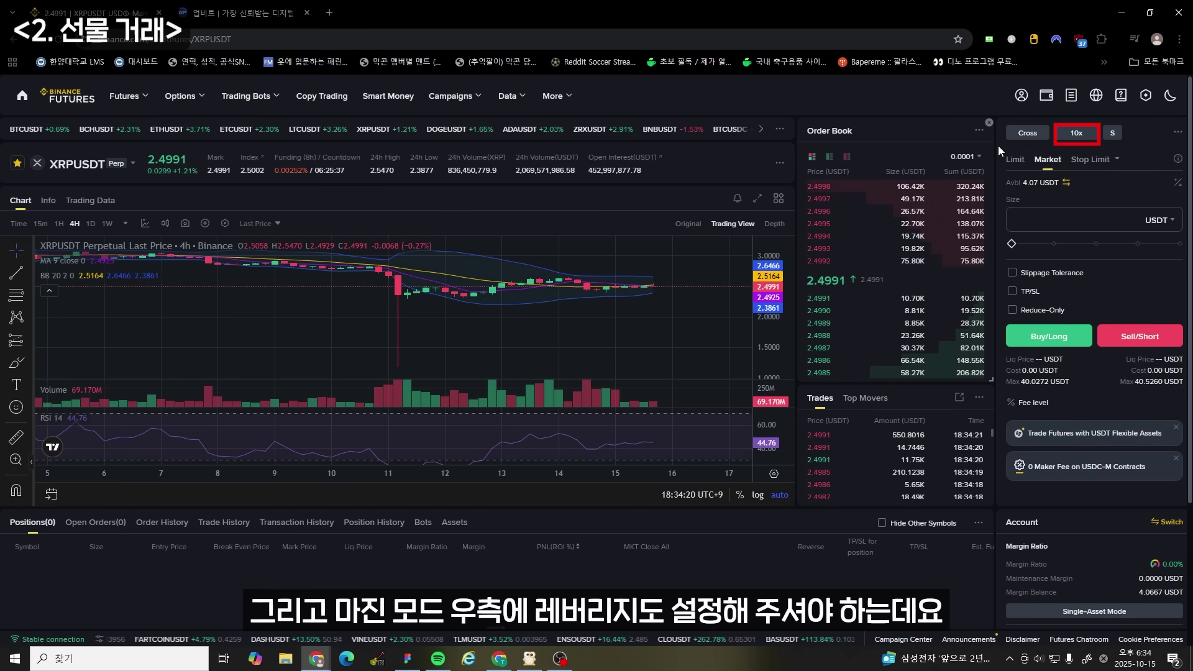
click(1074, 133)
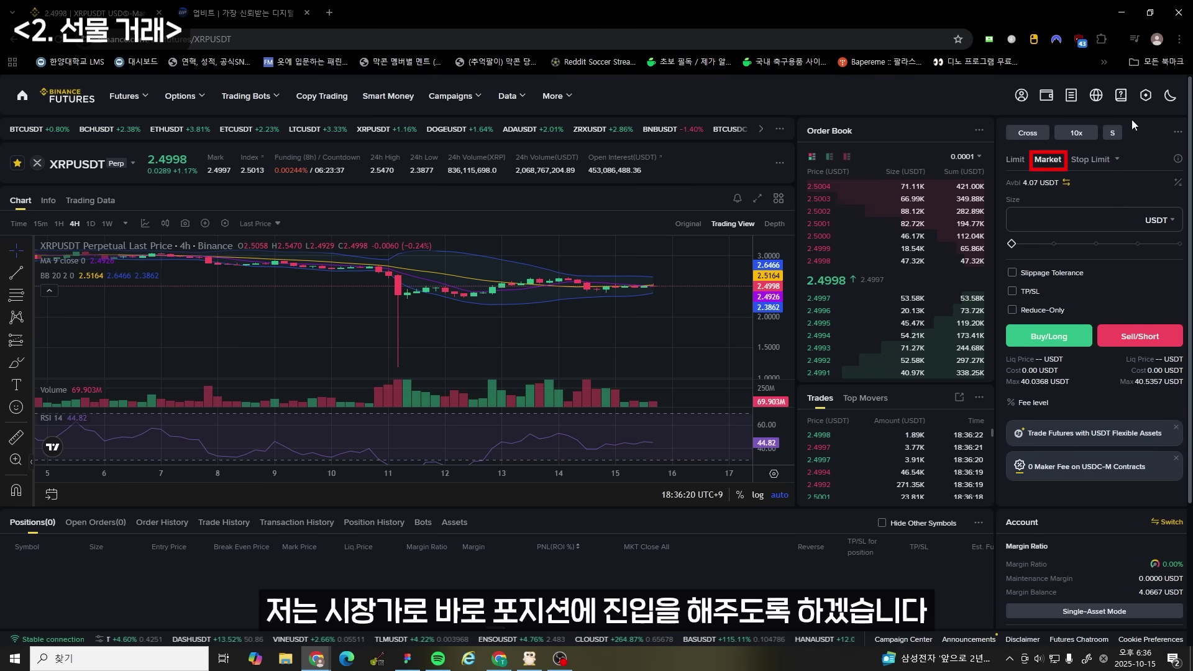
- Open a market short position on XRPUSDT with about three quarters of the available balance and view its TP/SL settings
drag(1011, 244, 1140, 243)
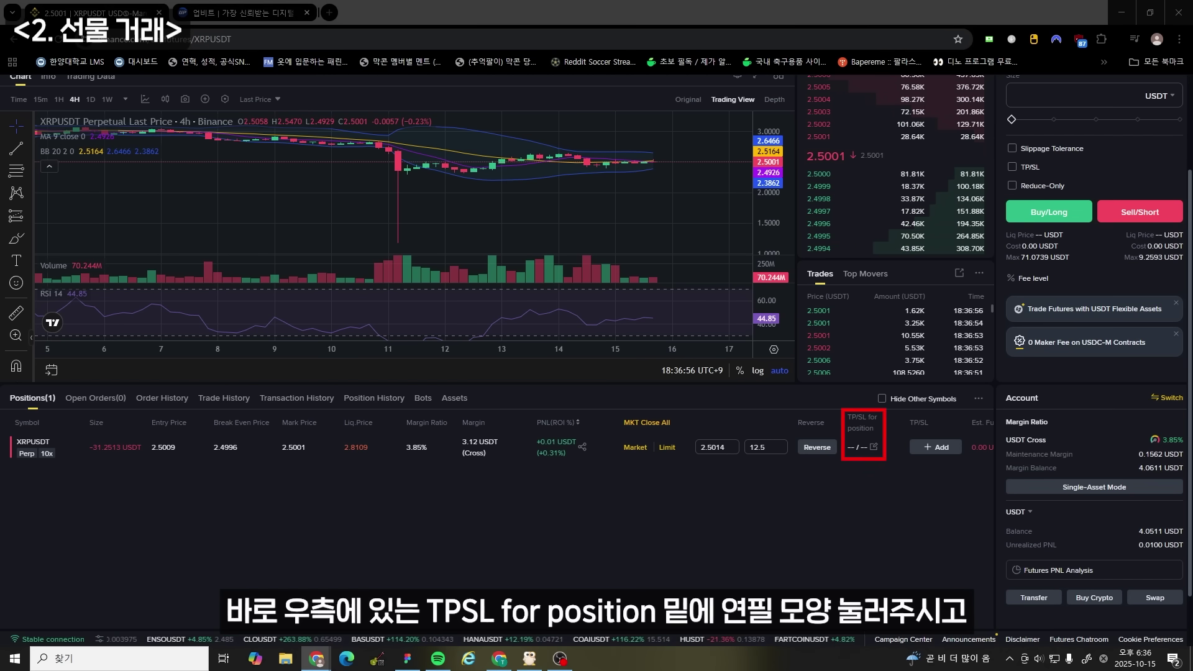
click(873, 446)
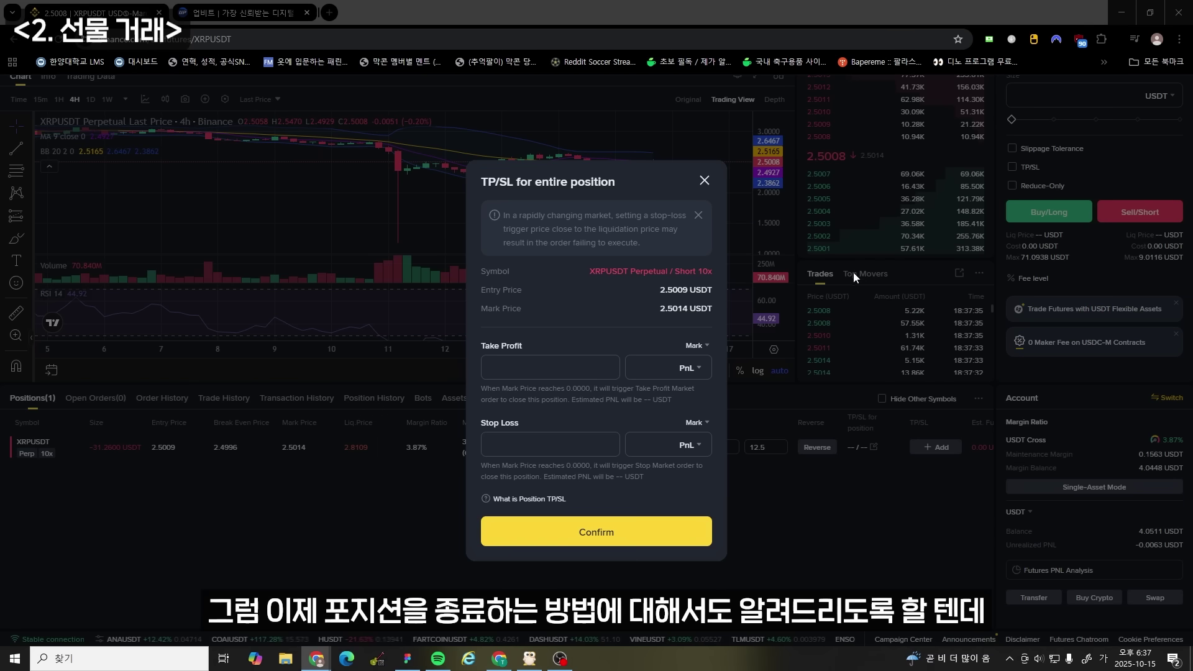
click(704, 180)
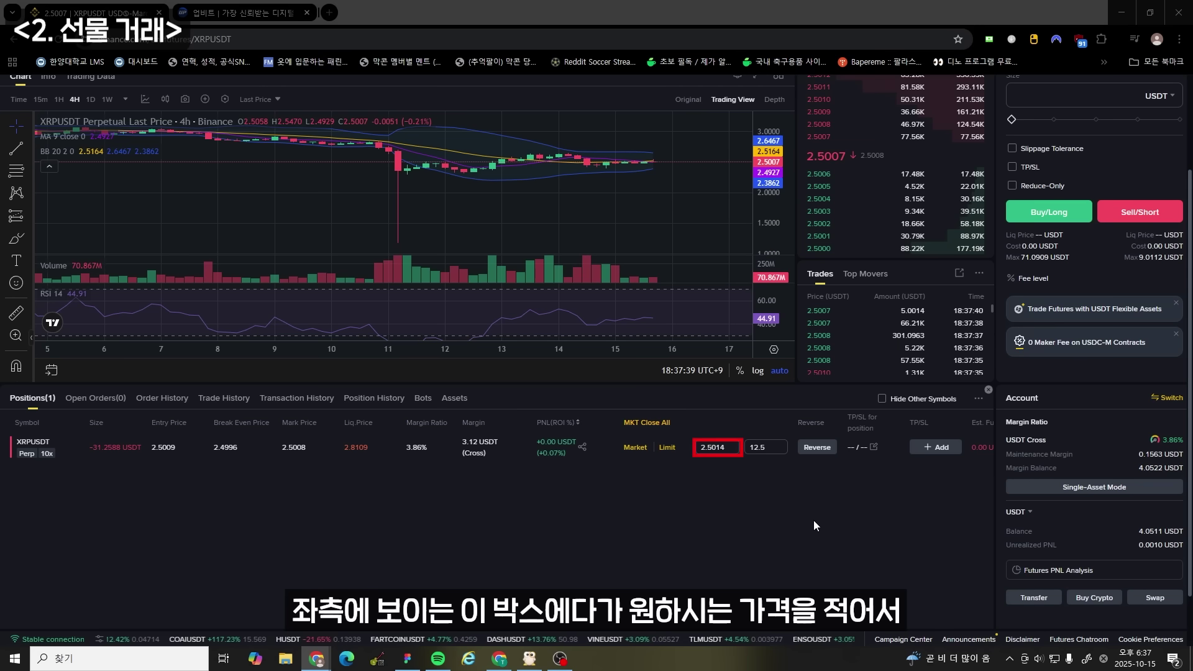
- Close the entire XRPUSDT short position at market price
double_click(714, 446)
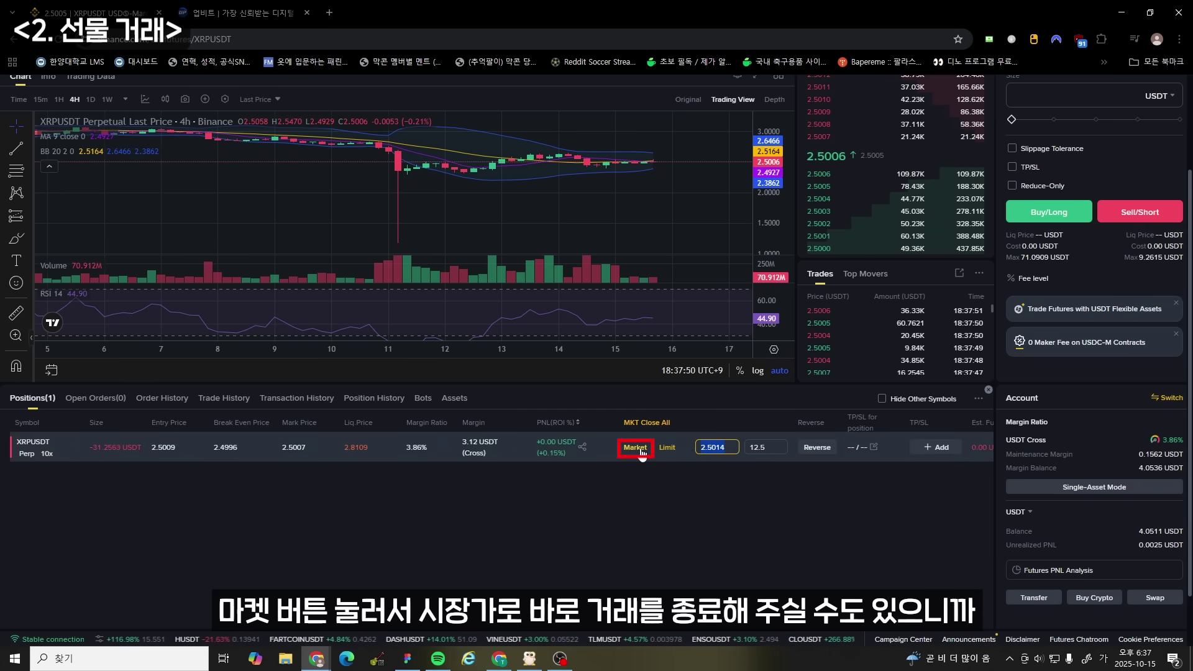
click(640, 451)
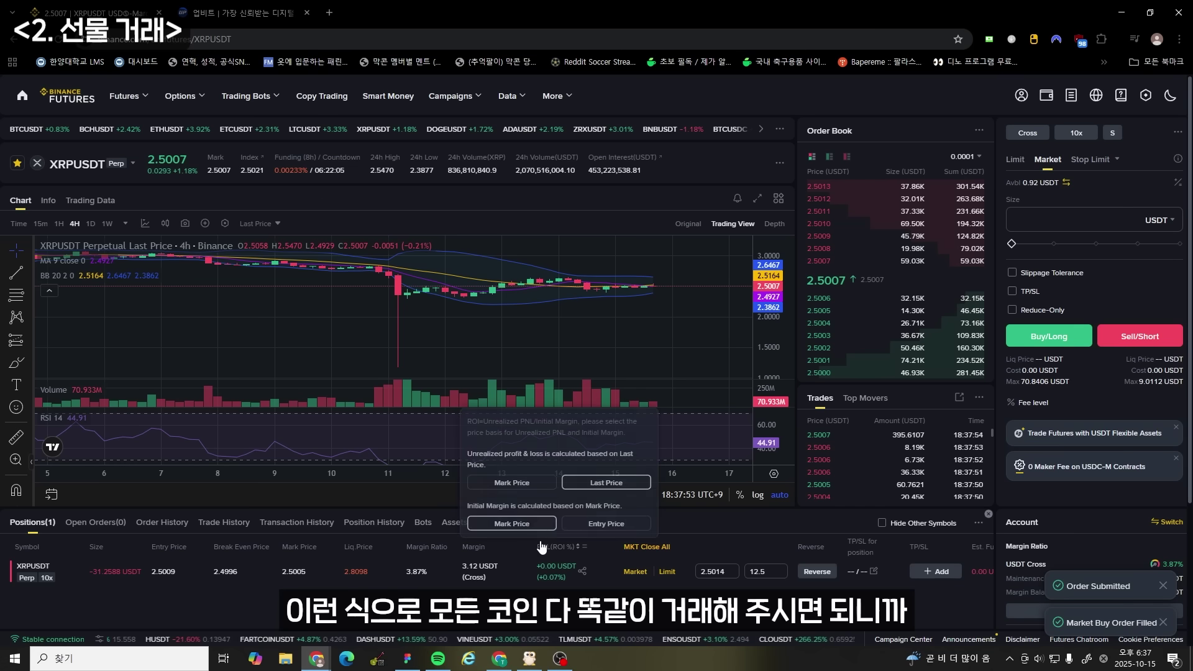
click(615, 521)
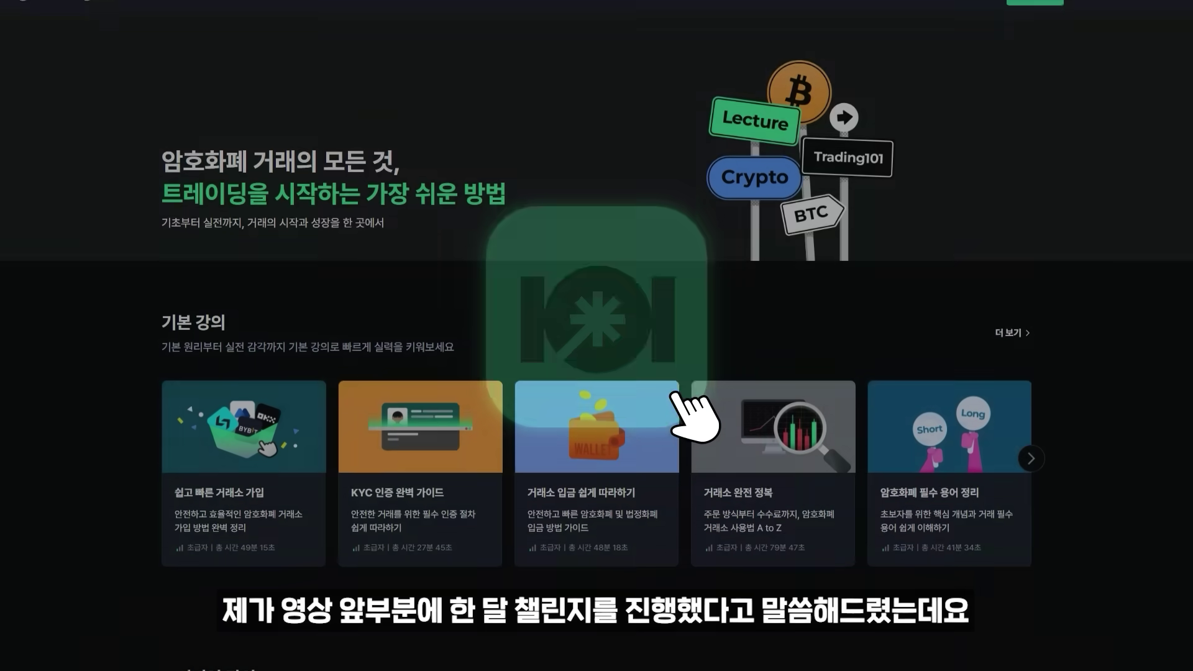
- Look through the Trading101 home page, covering the basic lectures, premium lectures, insights and instructor sections
scroll(724, 393, down, 8)
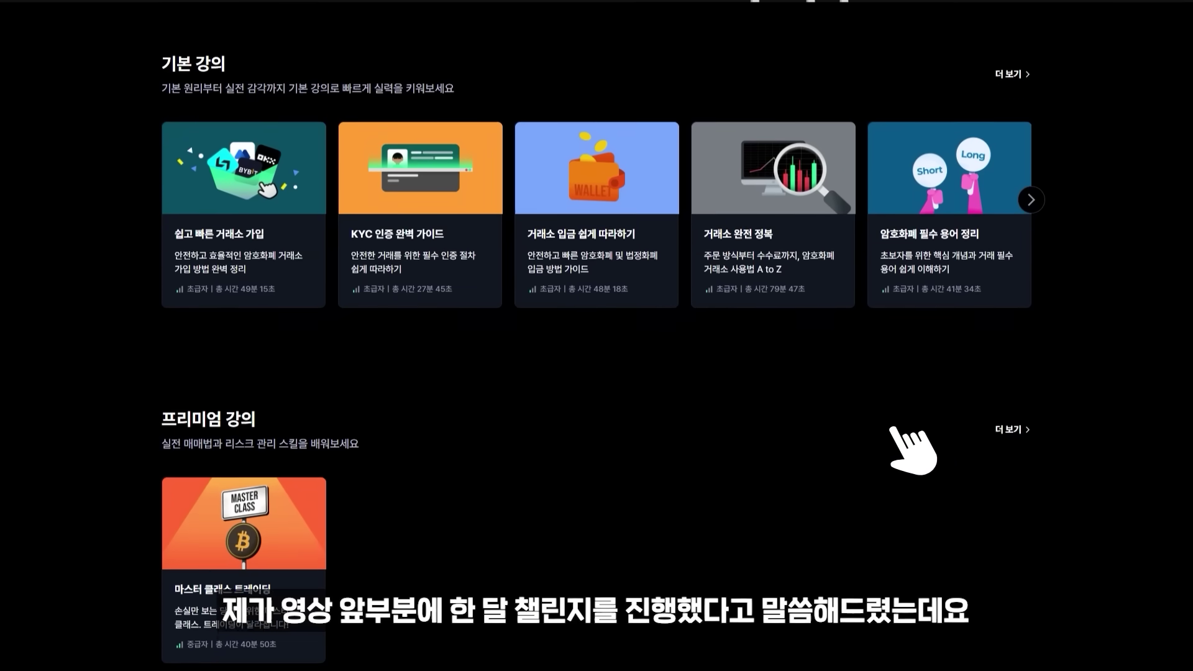
scroll(596, 335, down, 8)
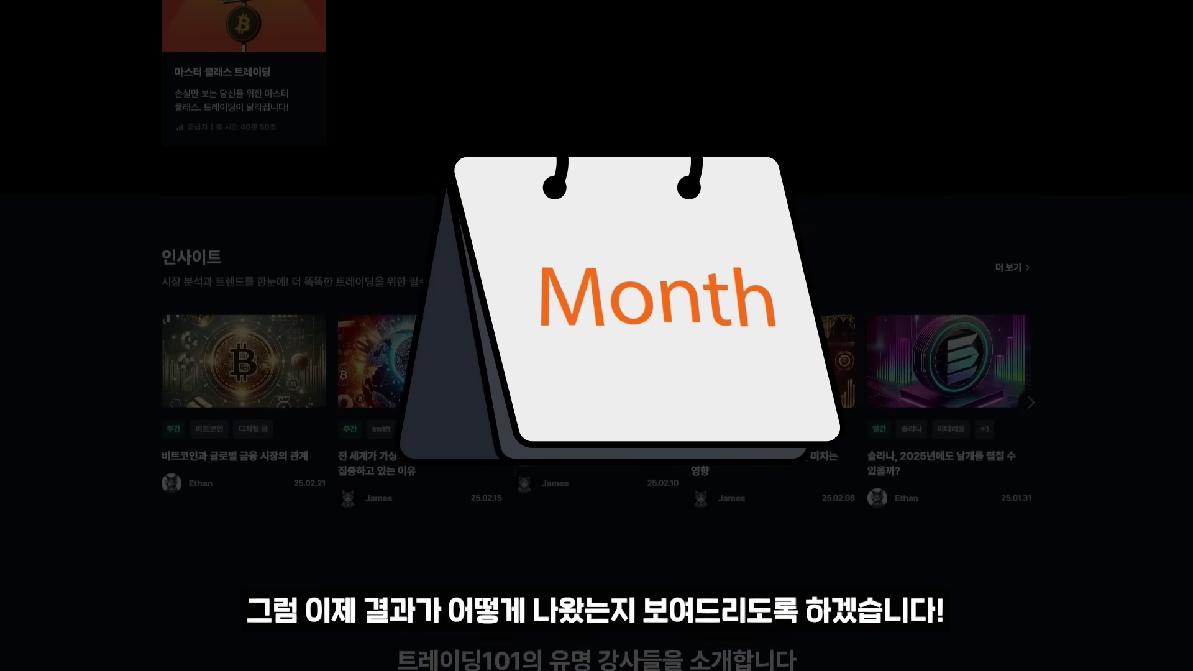
scroll(596, 336, down, 8)
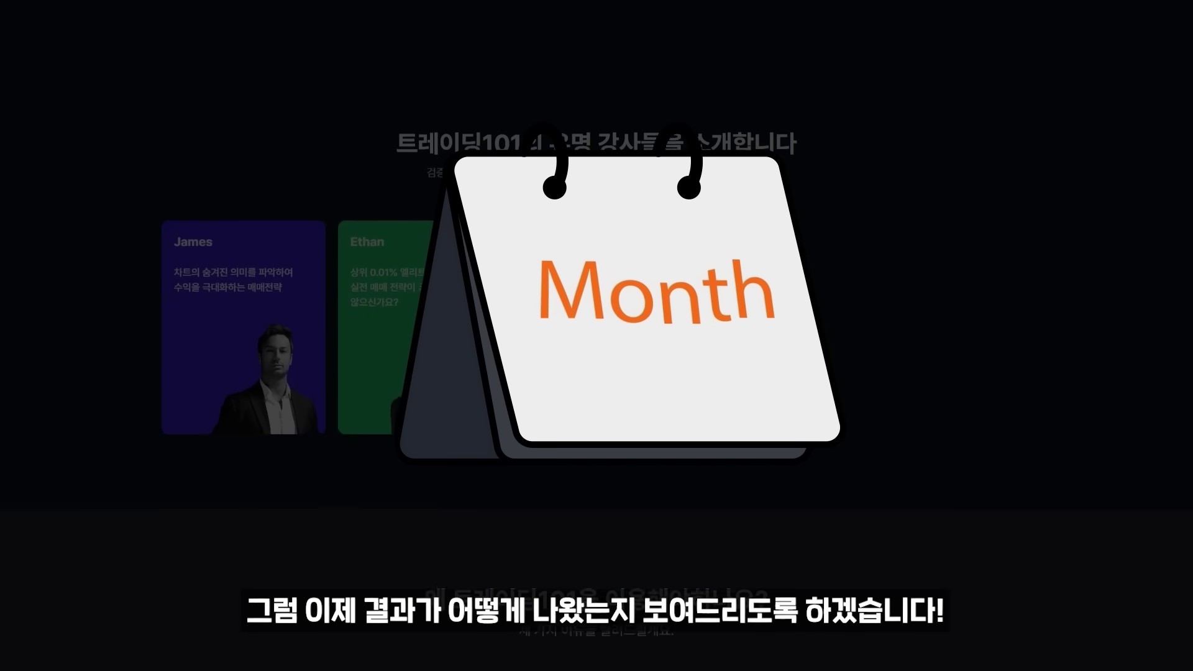
scroll(596, 335, down, 8)
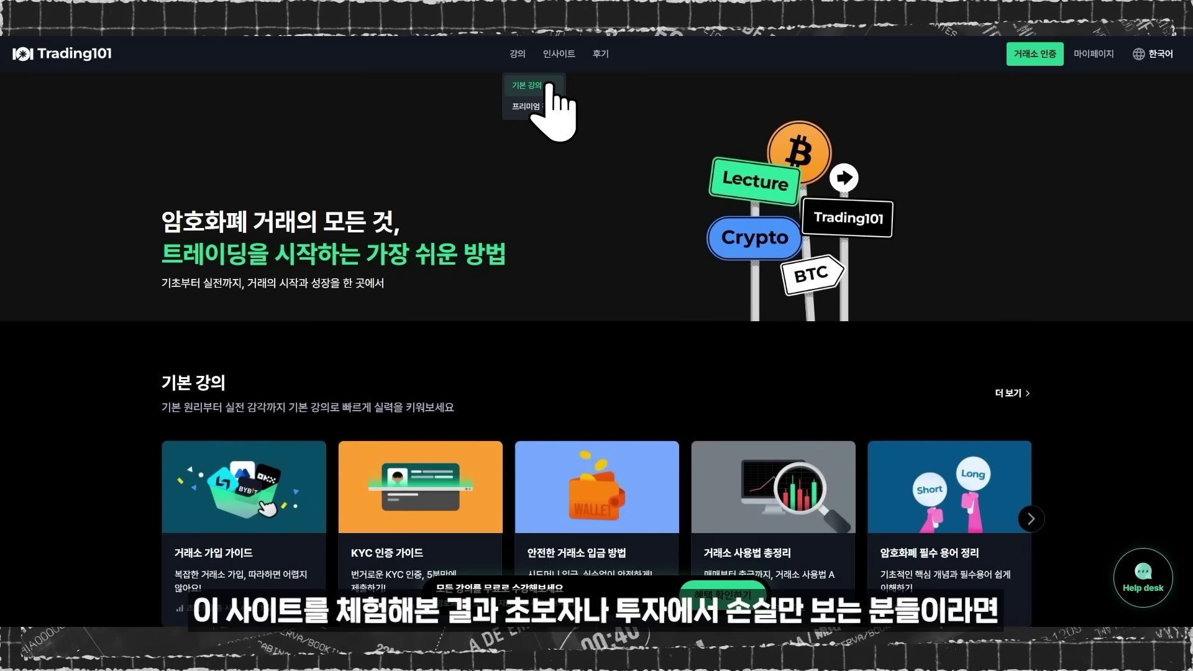
- Open the basic lecture page (기본 강의), go to its curriculum and expand the 거래소 가입하기 chapter
click(551, 86)
scroll(666, 127, down, 8)
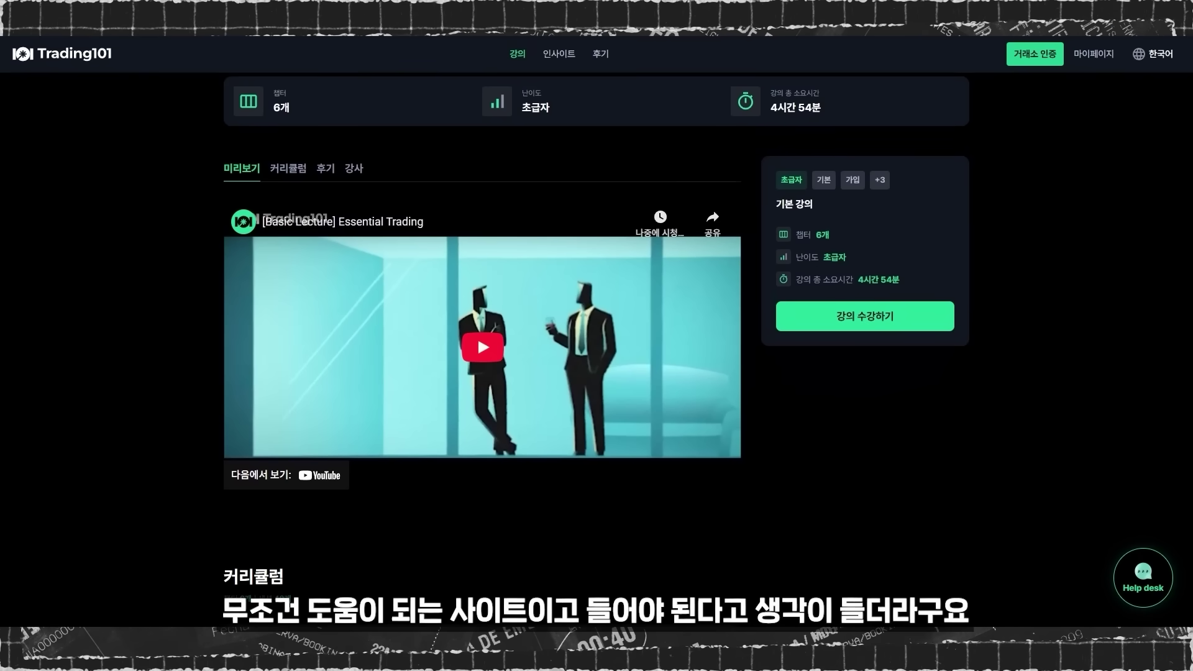
click(288, 168)
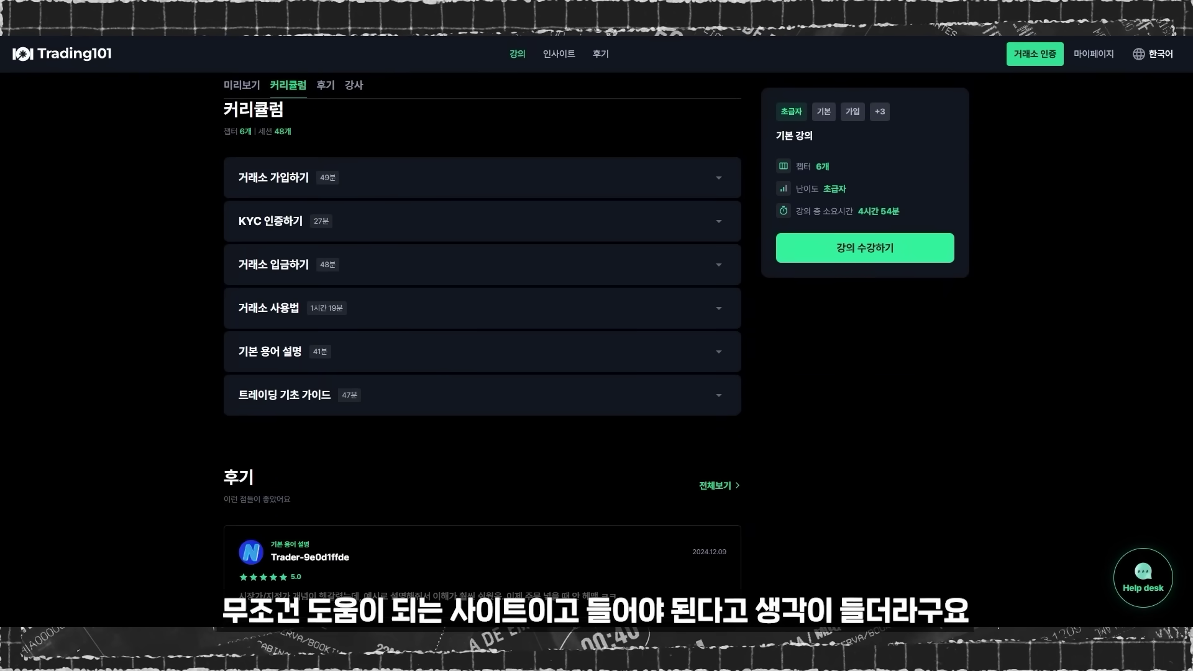
click(274, 177)
scroll(482, 311, down, 2)
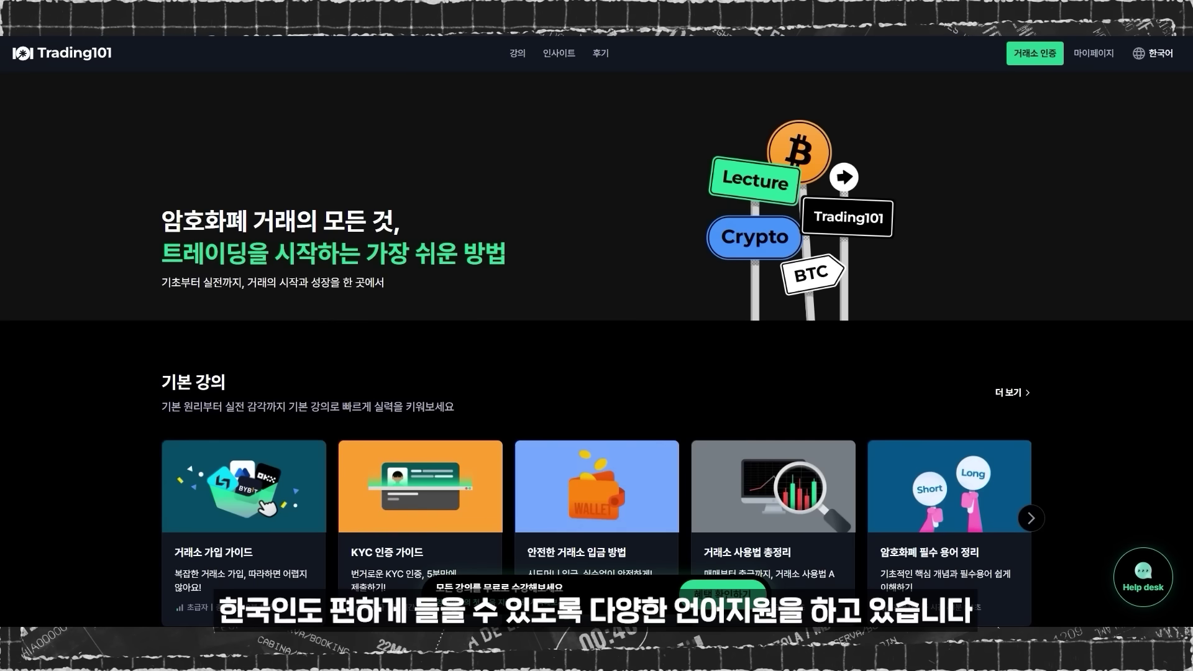
- Show the available site languages on the Trading101 home page
click(1150, 59)
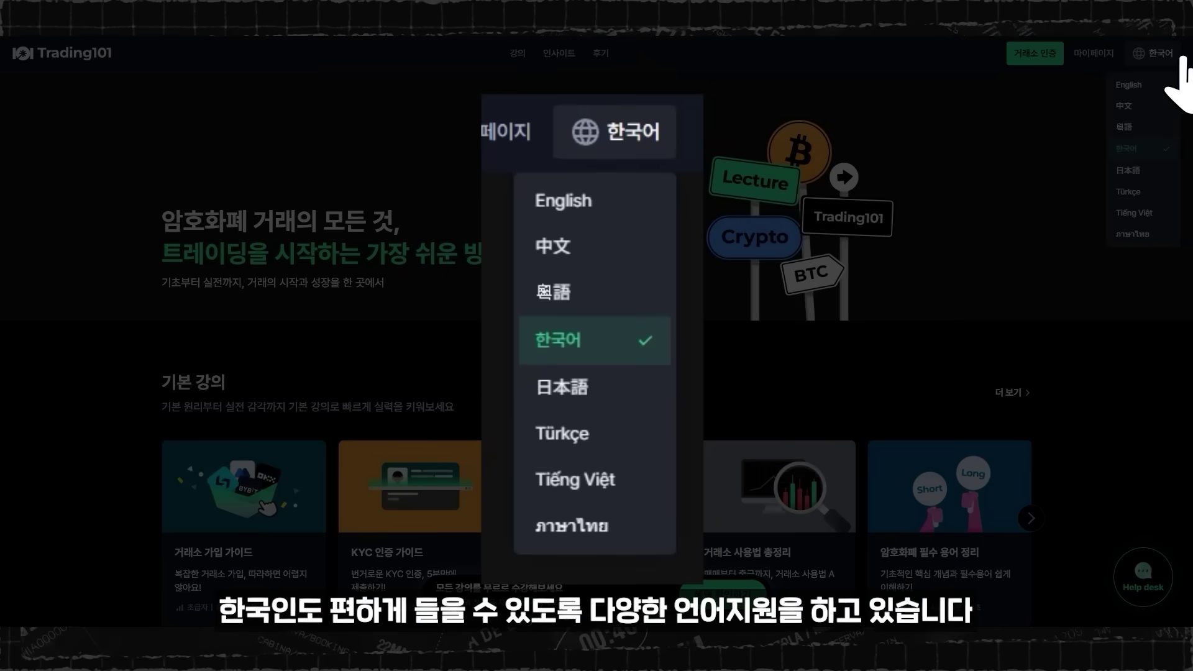